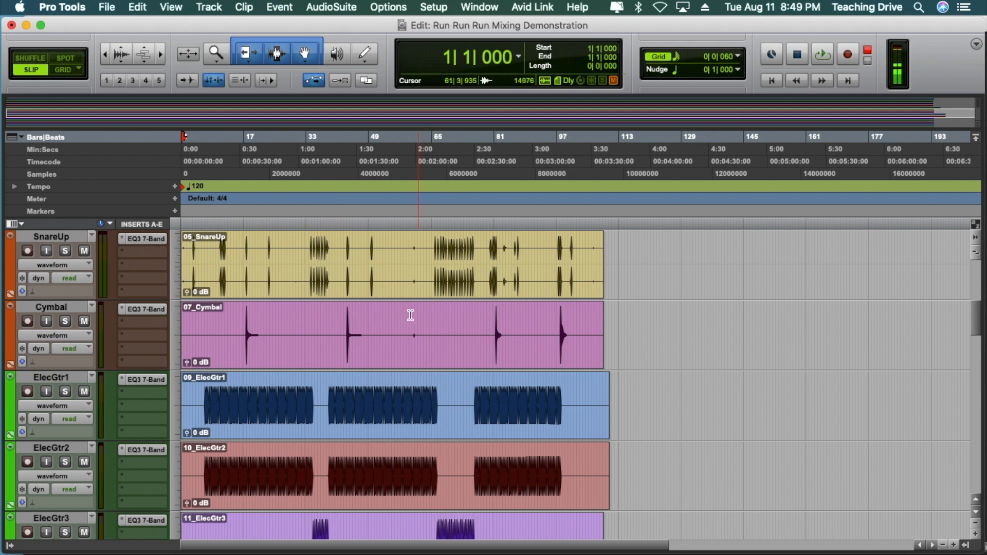
# Select short passages near bar 58 on the Cymbal and SnareUp tracks, and review the waveforms from Rim through 22_BackingVox
pyautogui.moveTo(405, 326); pyautogui.dragTo(438, 329)
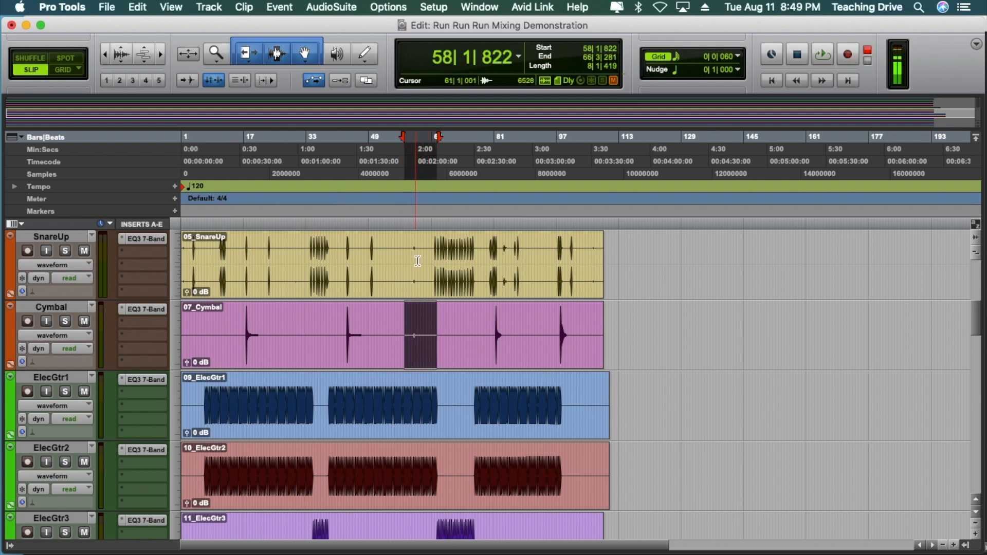
pyautogui.moveTo(417, 260); pyautogui.dragTo(406, 260)
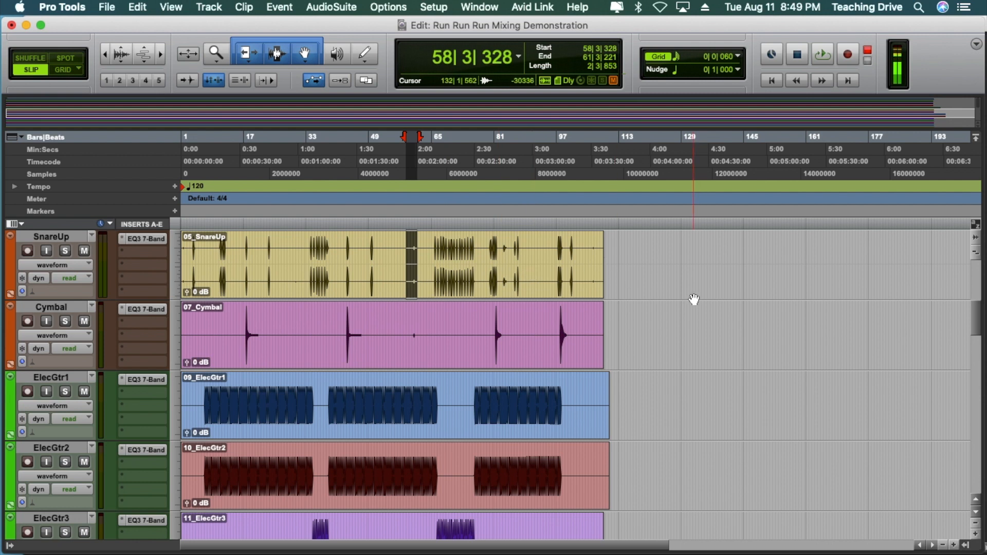
pyautogui.scroll(-3, 689, 342)
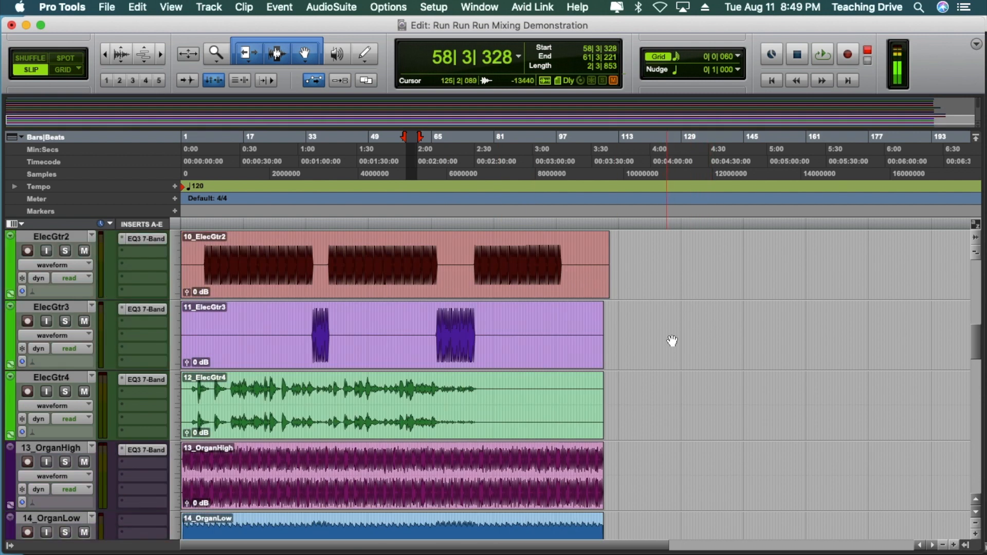
pyautogui.scroll(8, 529, 350)
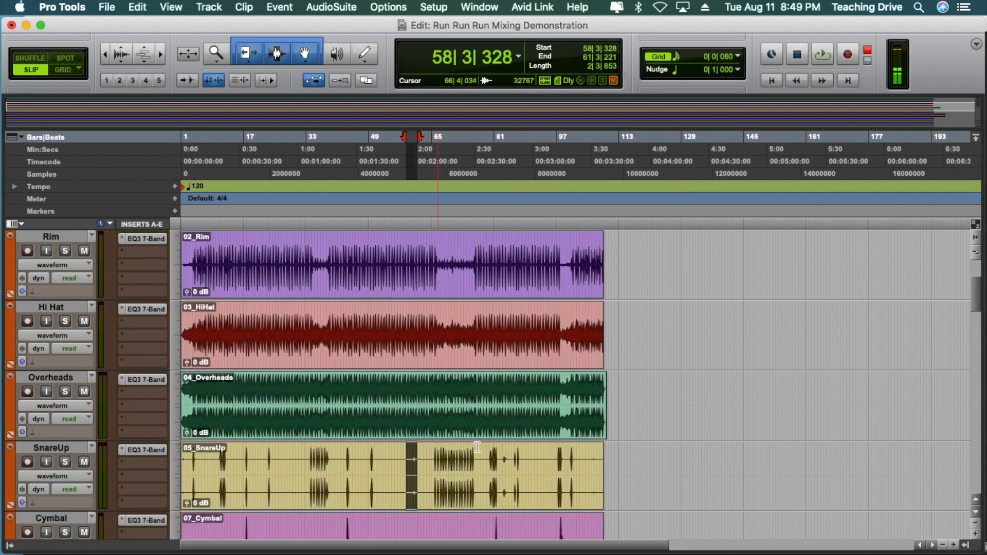
pyautogui.scroll(-15, 485, 468)
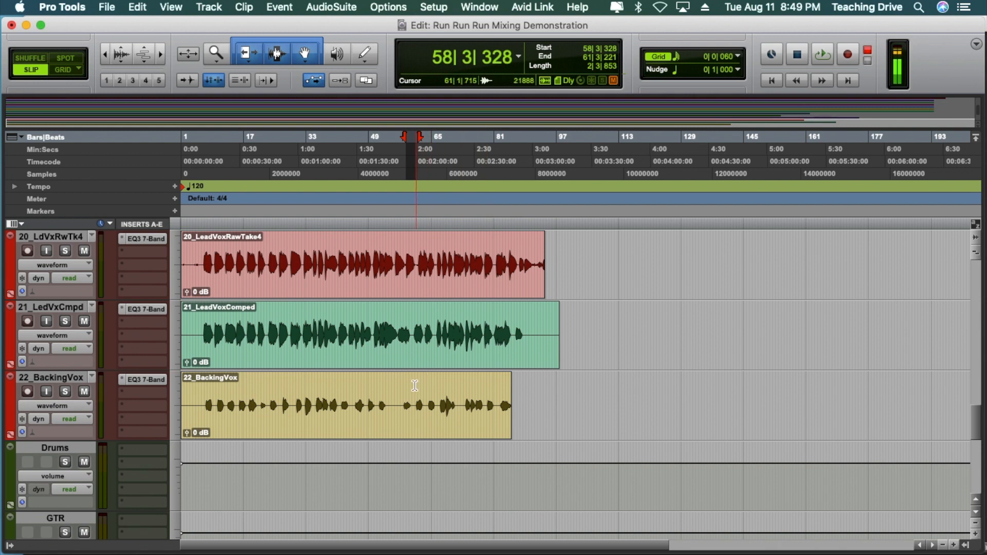
# Show the Mix window in full screen with the aux, master and vocal channel strips in view
pyautogui.press('super+equal')
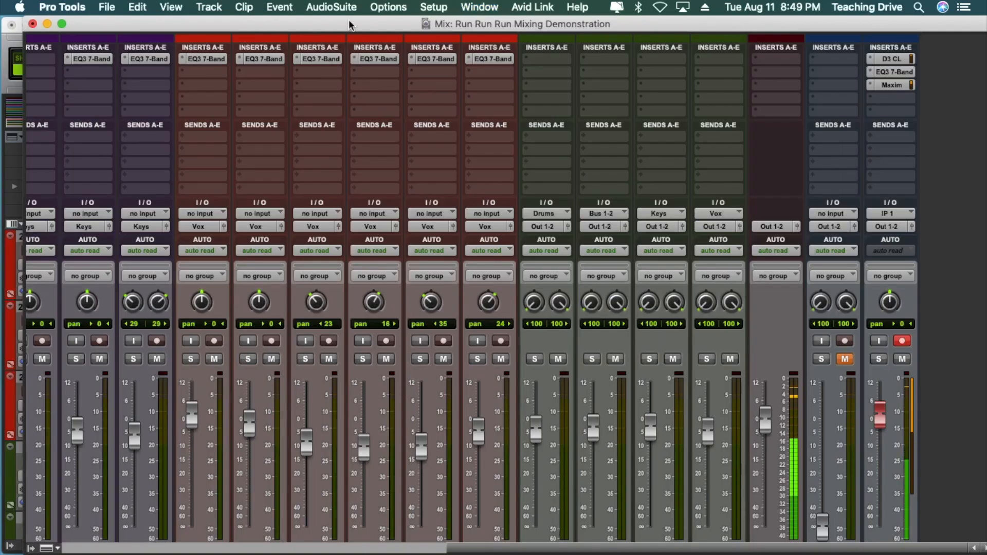
pyautogui.click(62, 23)
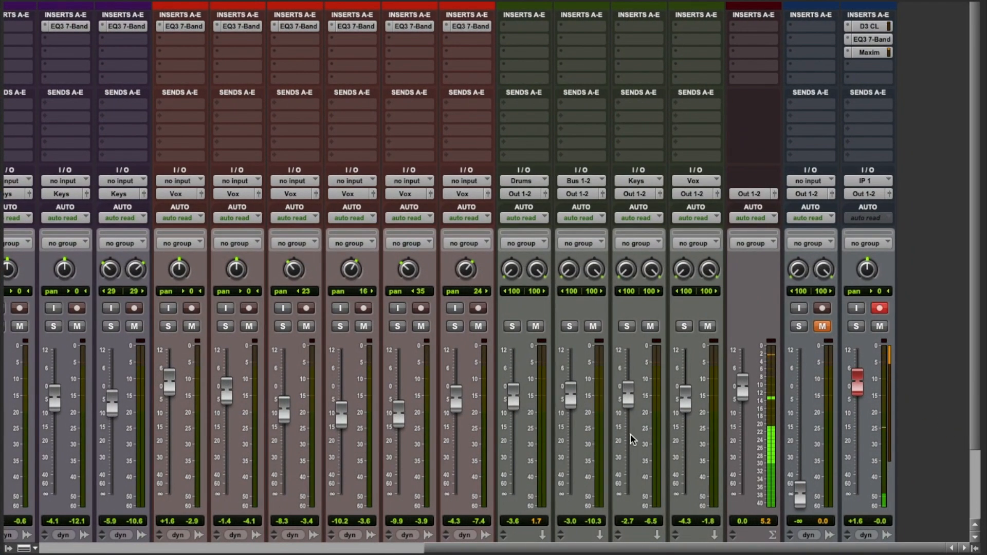
pyautogui.scroll(-3, 630, 434)
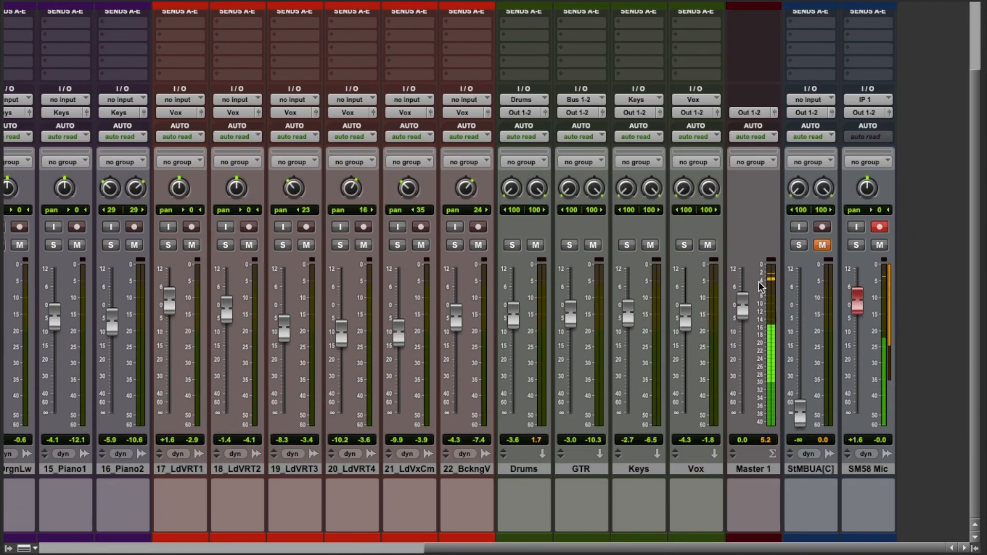
pyautogui.scroll(2, 761, 298)
pyautogui.scroll(2, 761, 299)
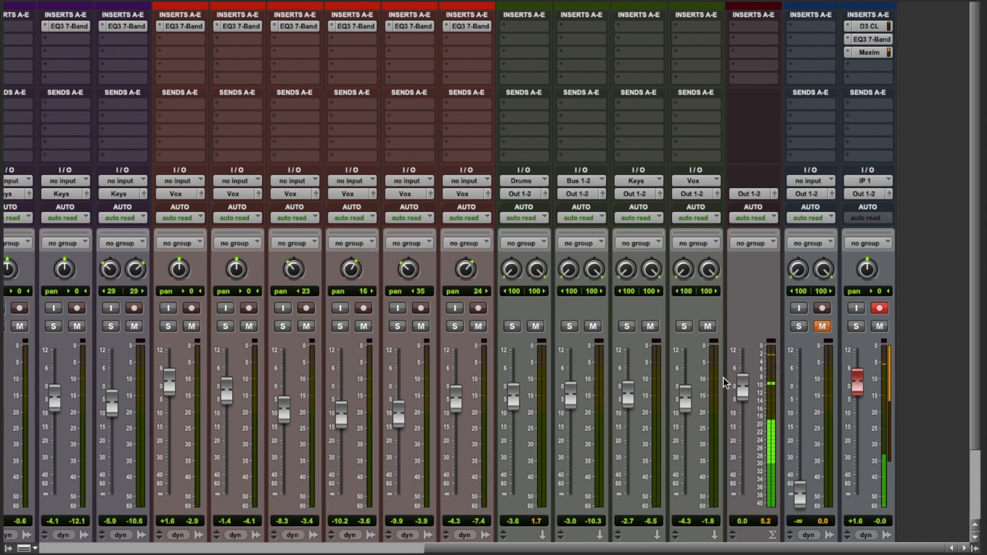
# Examine the faders, inserts, sends and I/O routing of the instrument, vocal, aux and master channels in the mixer
pyautogui.scroll(-3, 970, 405)
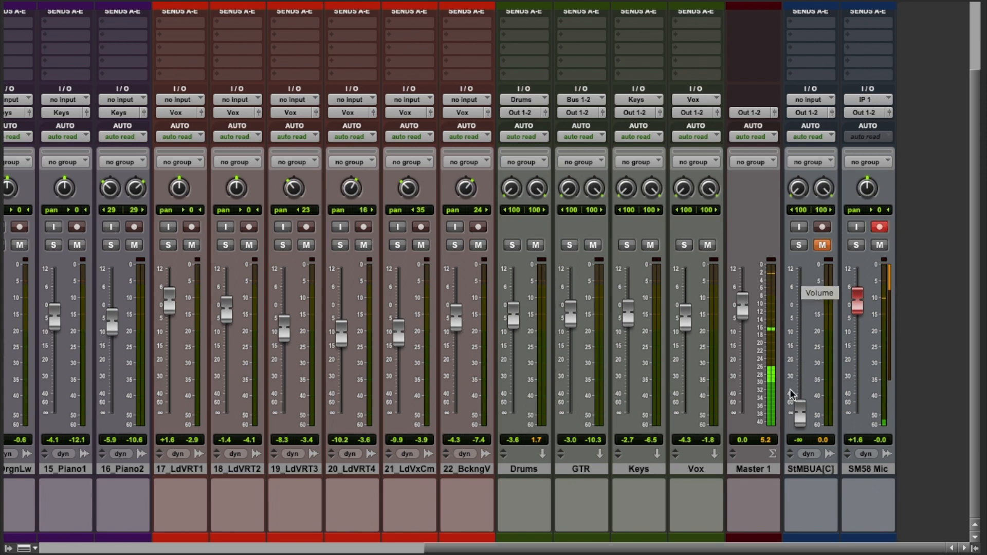
pyautogui.moveTo(800, 411); pyautogui.dragTo(782, 489)
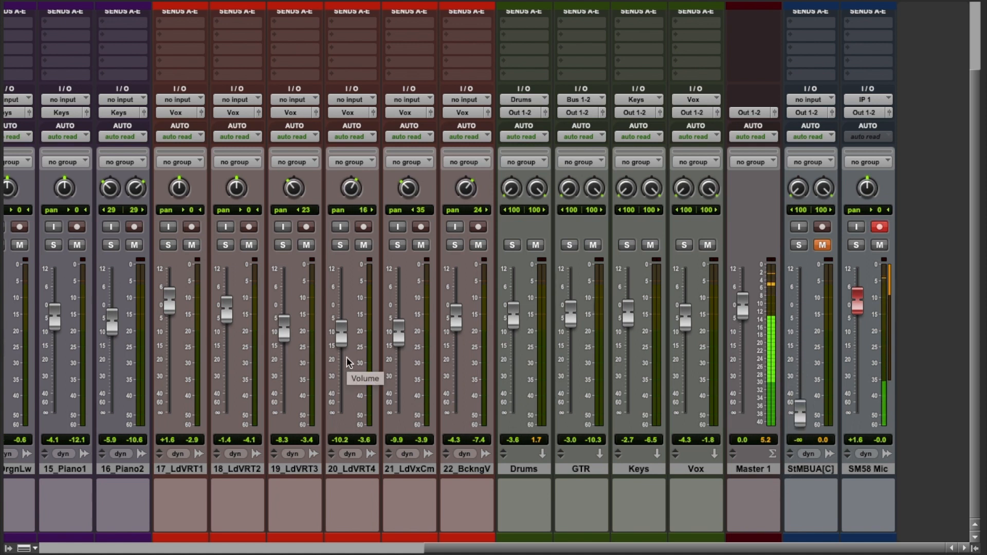
pyautogui.scroll(3, 982, 288)
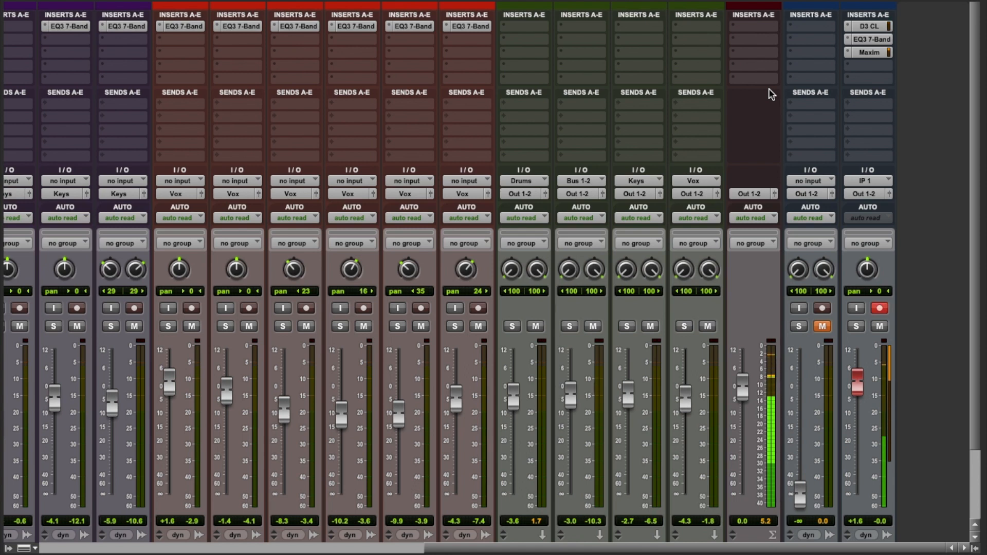
pyautogui.moveTo(545, 553); pyautogui.dragTo(586, 540)
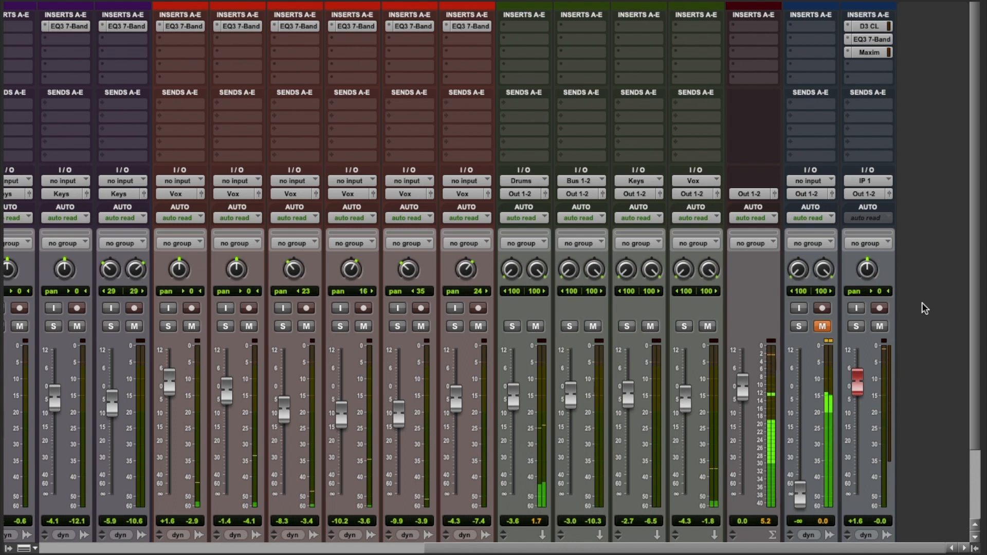
pyautogui.scroll(-3, 947, 288)
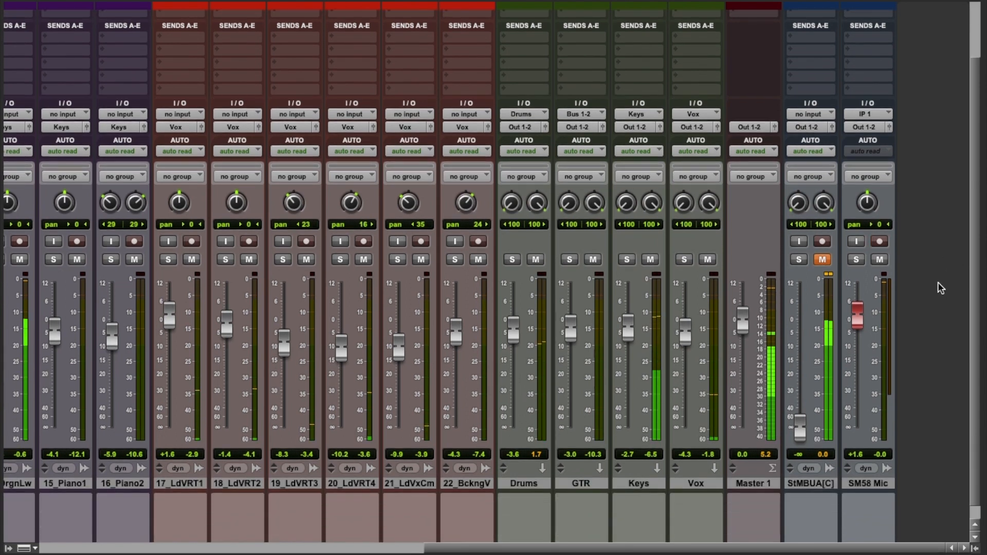
pyautogui.scroll(3, 940, 279)
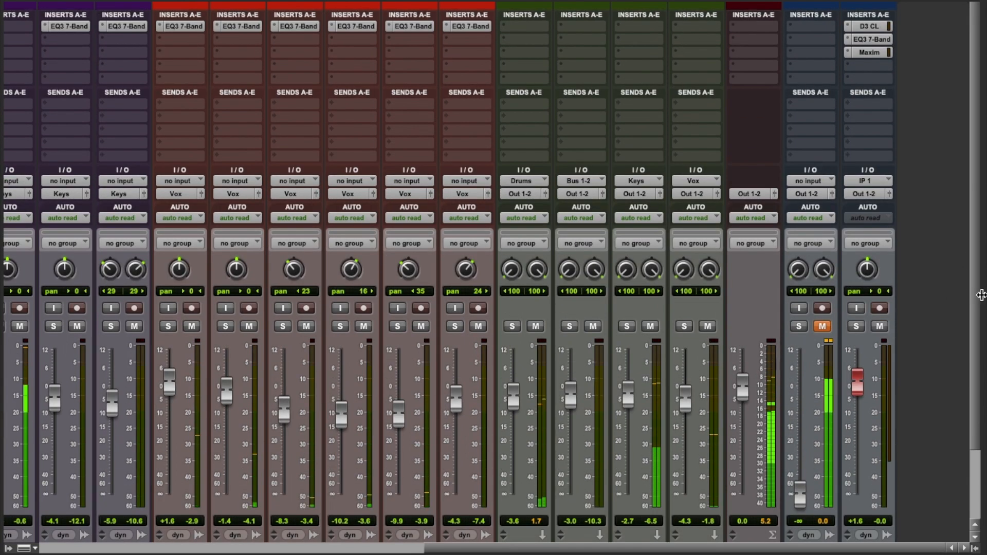
pyautogui.scroll(-2, 982, 294)
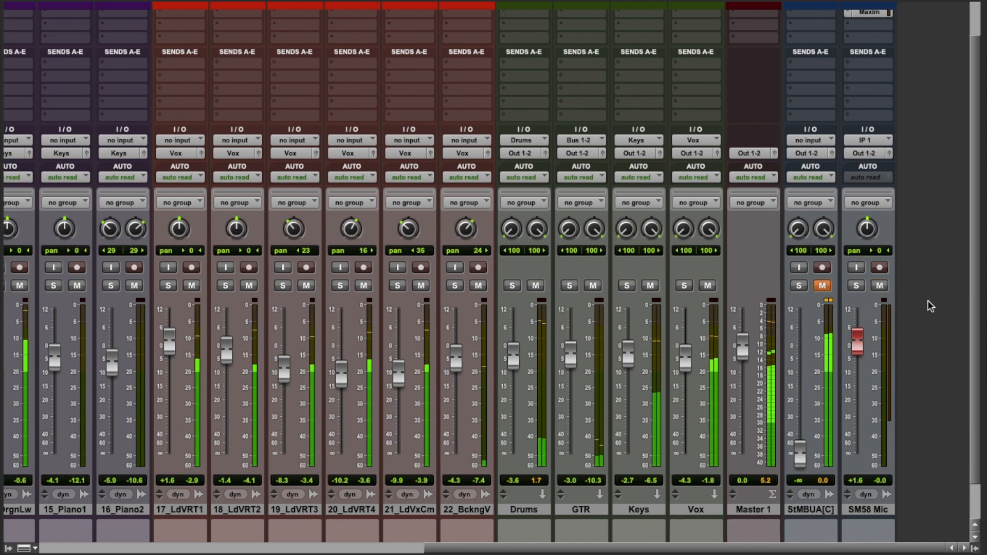
pyautogui.scroll(2, 945, 306)
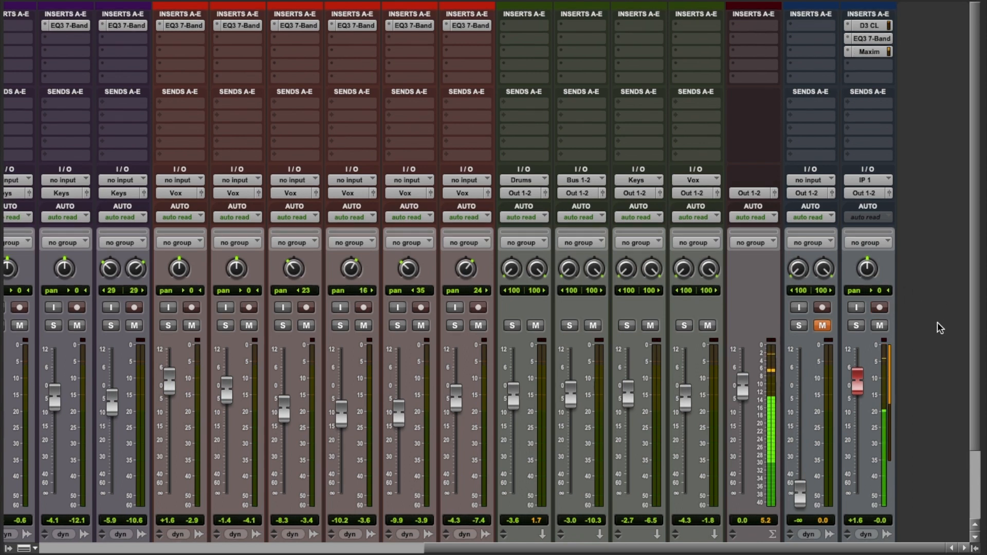
pyautogui.scroll(-2, 937, 322)
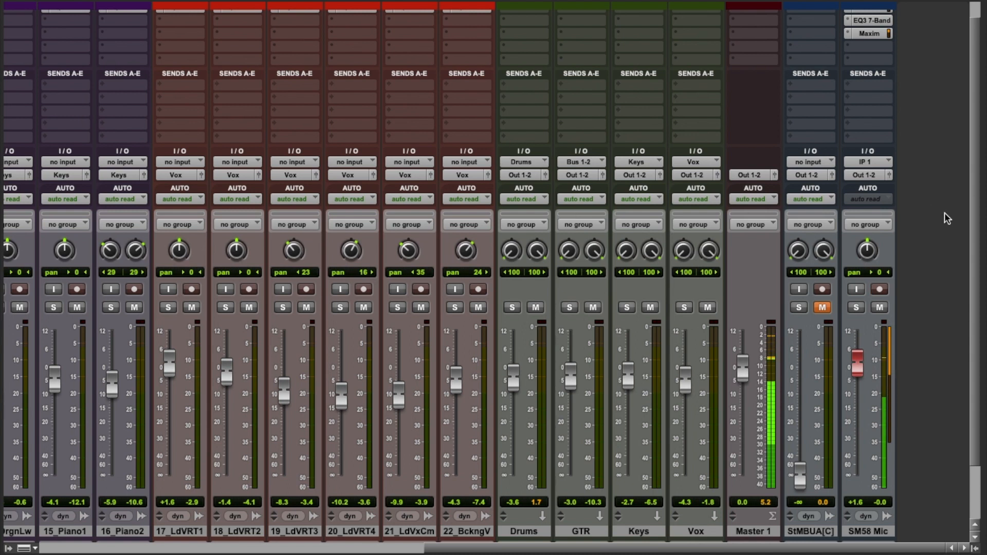
pyautogui.scroll(2, 946, 219)
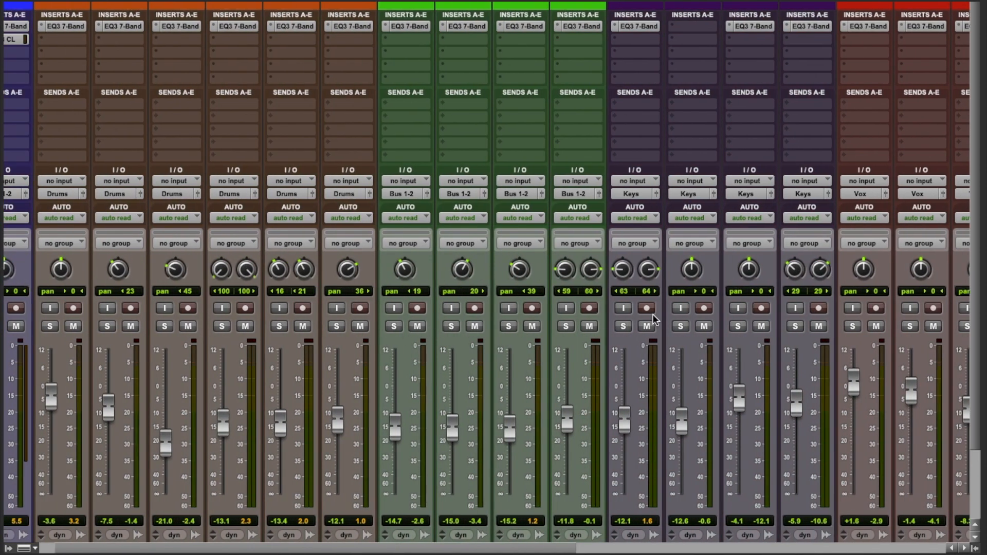
pyautogui.moveTo(438, 549); pyautogui.dragTo(808, 546)
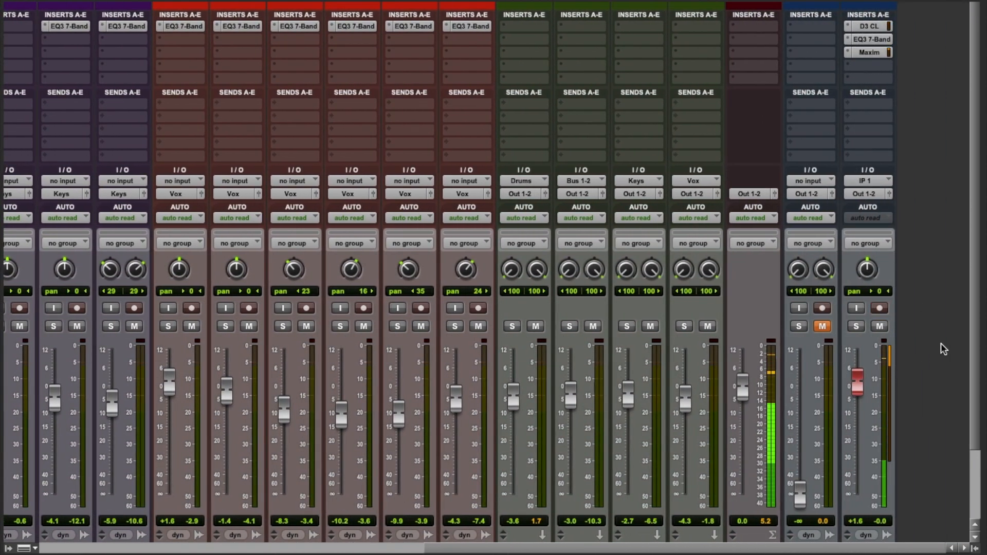
pyautogui.scroll(-3, 941, 344)
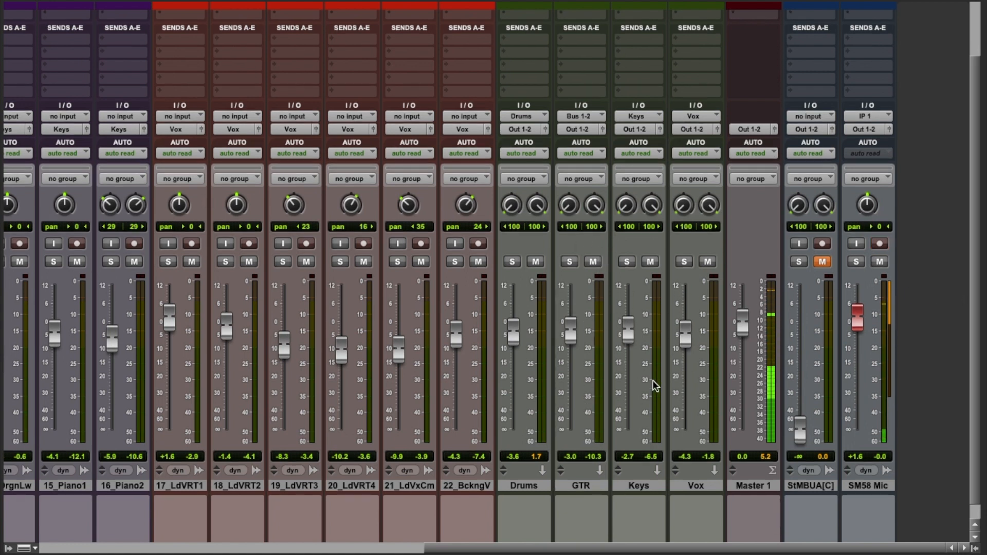
pyautogui.scroll(1, 978, 294)
pyautogui.scroll(3, 979, 294)
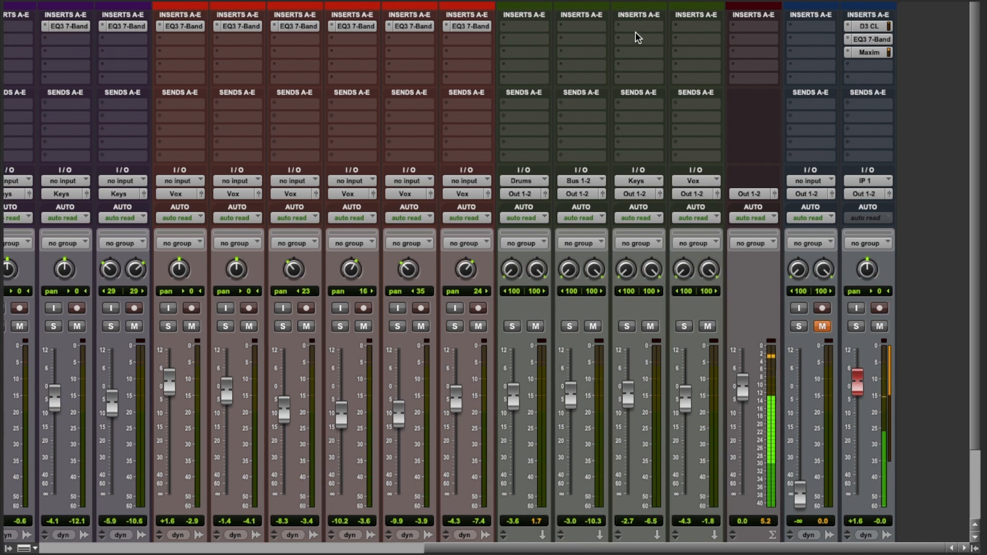
# Insert the multichannel D-Verb (stereo) reverb in the first insert slot of the Drums aux channel
pyautogui.scroll(-2, 636, 32)
pyautogui.scroll(2, 608, 230)
pyautogui.click(532, 26)
pyautogui.moveTo(534, 29)
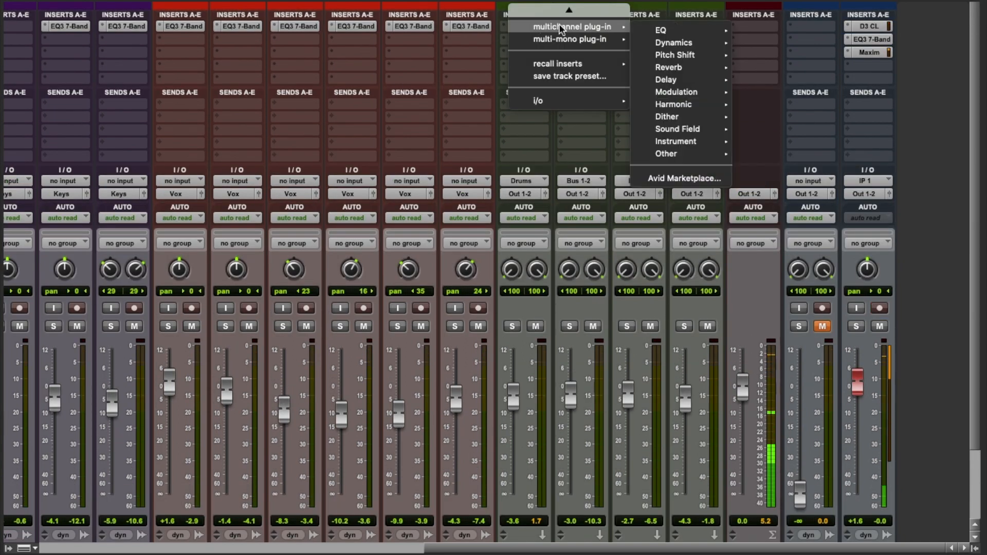
pyautogui.moveTo(698, 66)
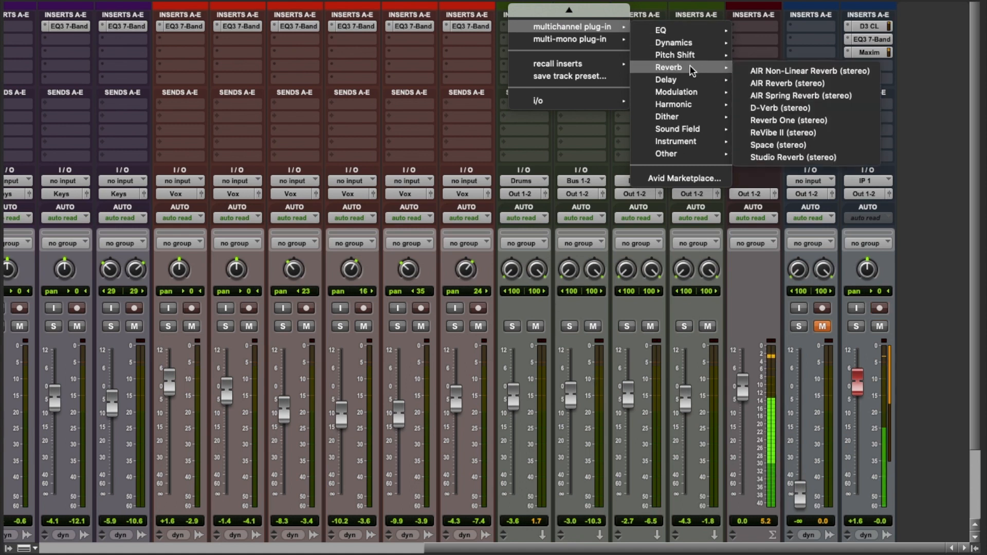
pyautogui.click(782, 110)
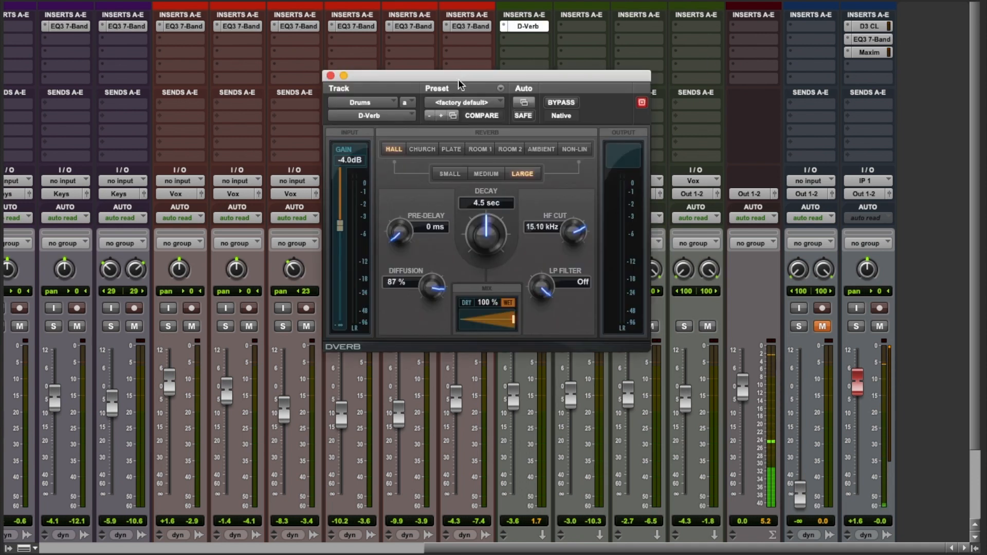
# Set the Drums D-Verb to 0.0 dB input gain, a 9% wet mix and the Small size, and close the plug-in
pyautogui.moveTo(458, 79); pyautogui.dragTo(529, 87)
pyautogui.moveTo(411, 229); pyautogui.dragTo(411, 159)
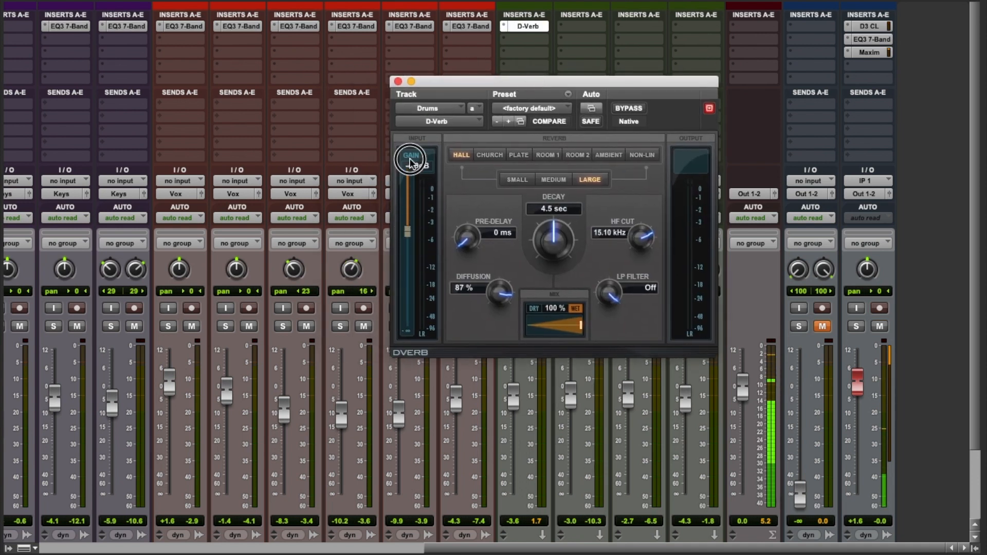
pyautogui.moveTo(408, 226); pyautogui.dragTo(412, 153)
pyautogui.click(411, 233)
pyautogui.moveTo(411, 234); pyautogui.dragTo(408, 154)
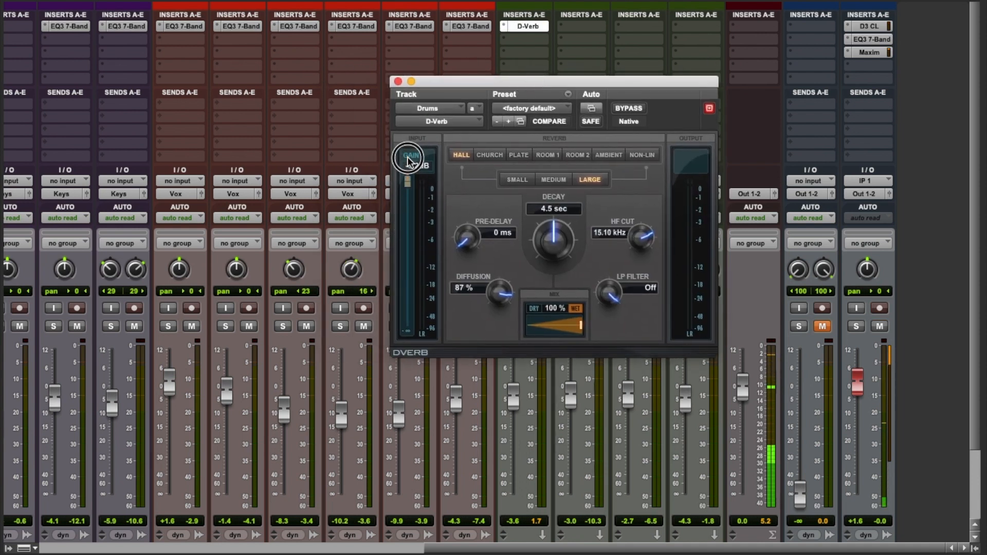
pyautogui.moveTo(580, 326); pyautogui.dragTo(521, 329)
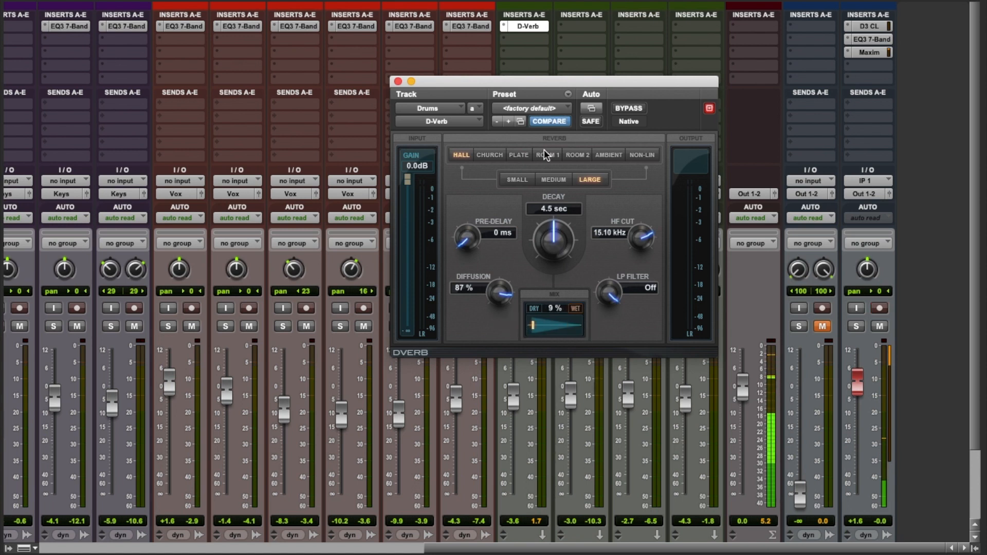
pyautogui.click(518, 178)
pyautogui.click(398, 82)
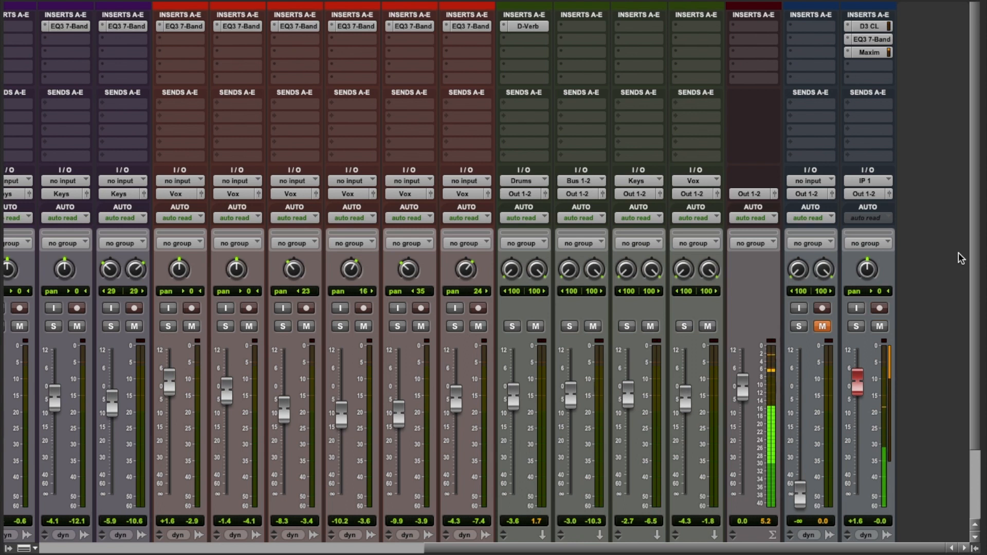
# Check the output bus choices of the 17_LdVRT1 channel and the input source choices of the Drums aux channel
pyautogui.scroll(-1, 854, 309)
pyautogui.scroll(1, 848, 333)
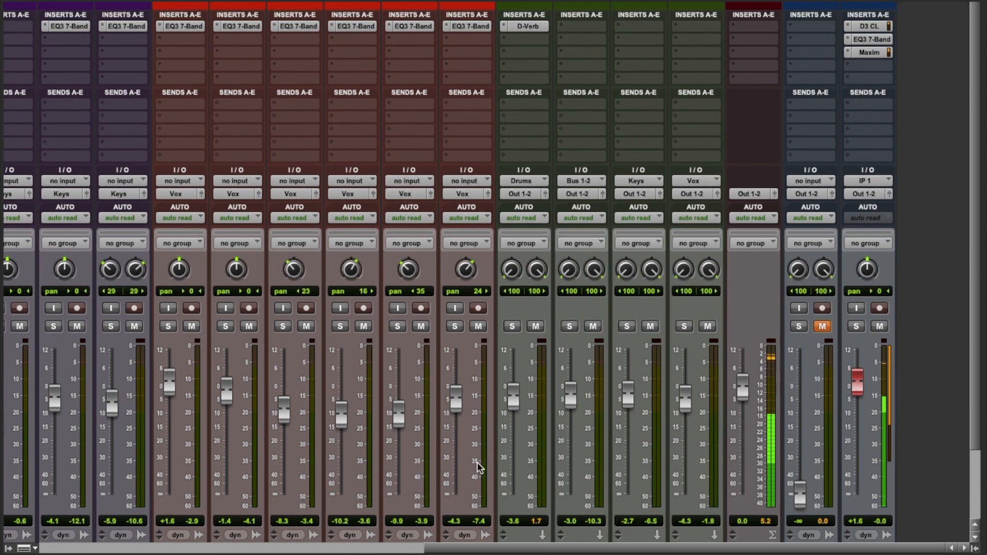
pyautogui.click(175, 193)
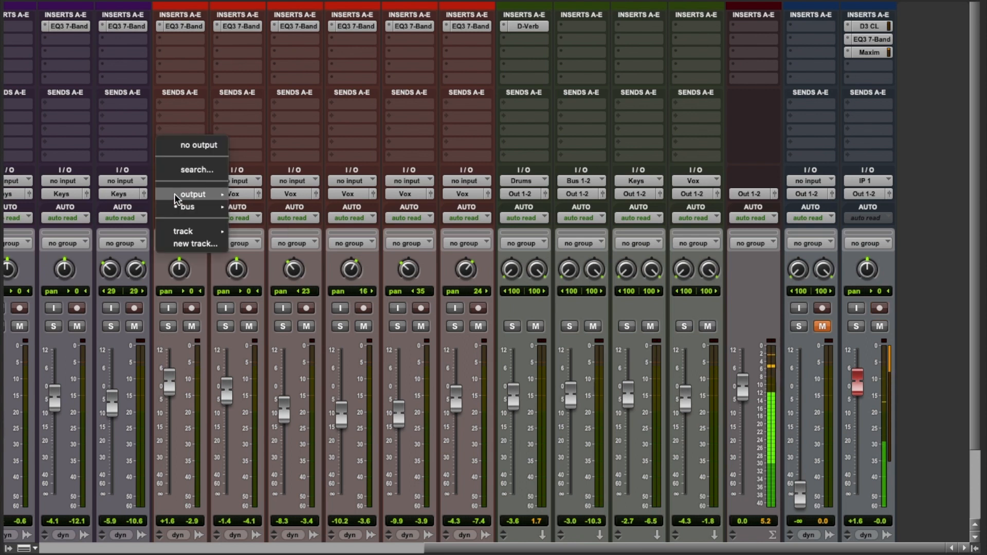
pyautogui.moveTo(193, 205)
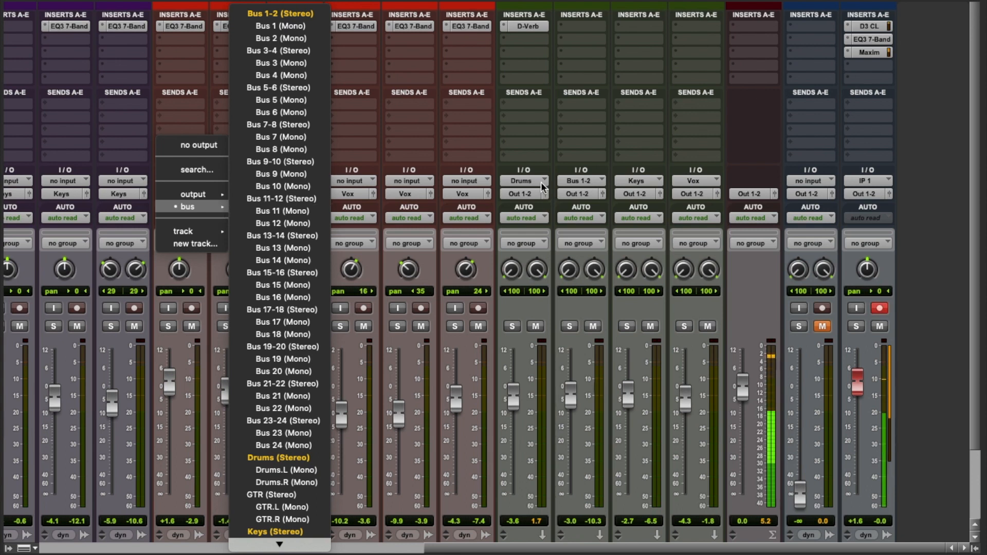
pyautogui.click(526, 179)
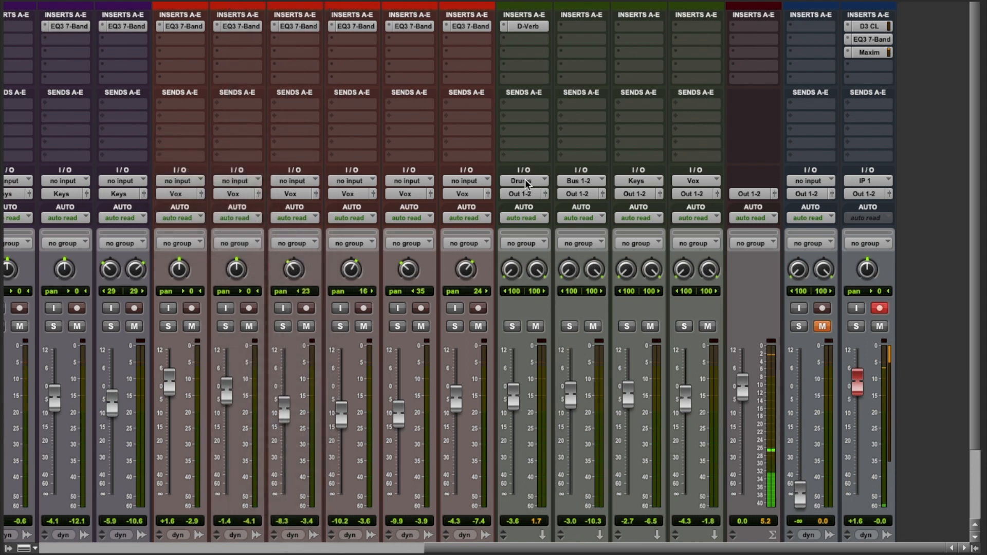
pyautogui.click(525, 179)
pyautogui.moveTo(536, 180)
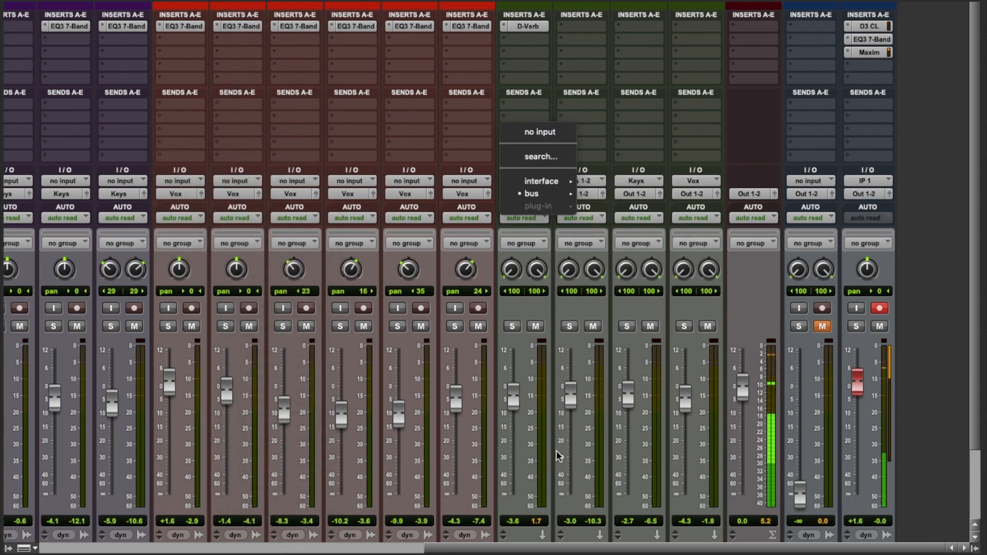
pyautogui.click(931, 382)
pyautogui.scroll(-5, 433, 464)
pyautogui.scroll(3, 592, 414)
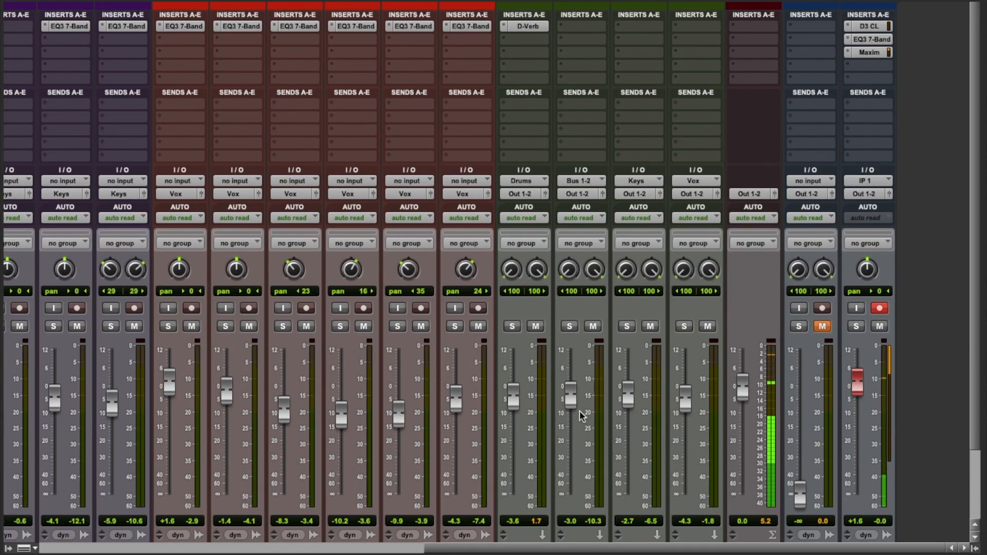